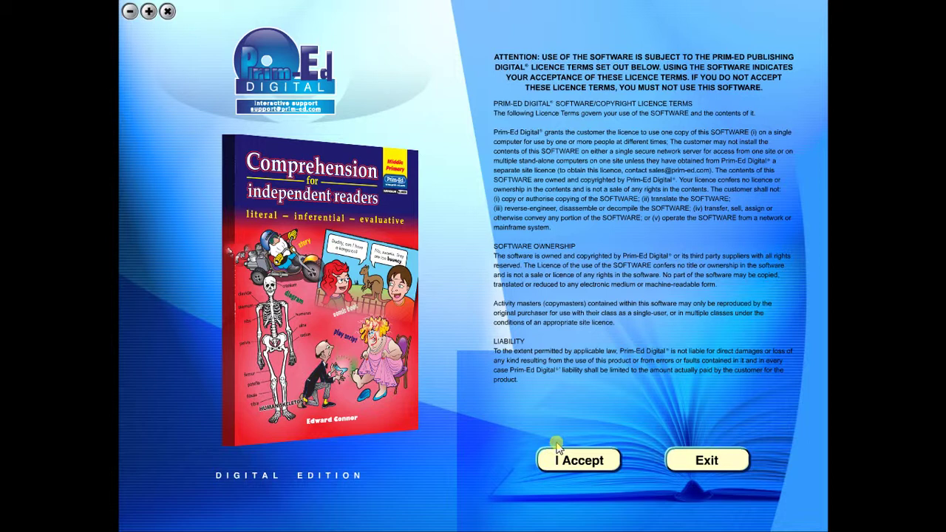
pyautogui.click(569, 461)
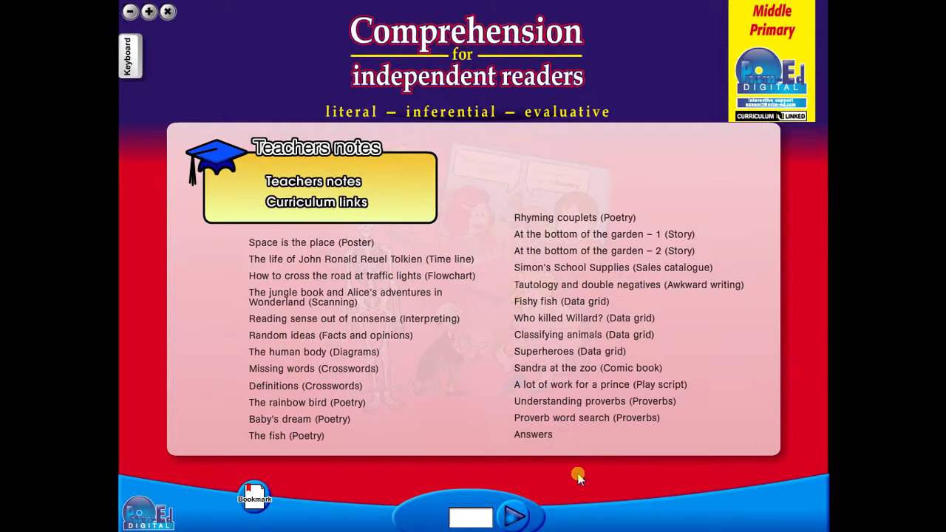
pyautogui.click(349, 262)
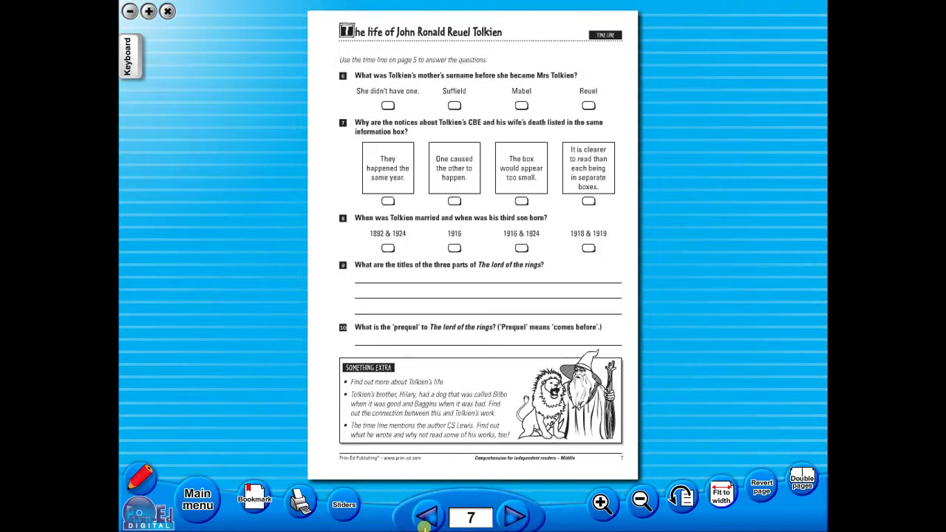
pyautogui.click(428, 517)
pyautogui.click(190, 494)
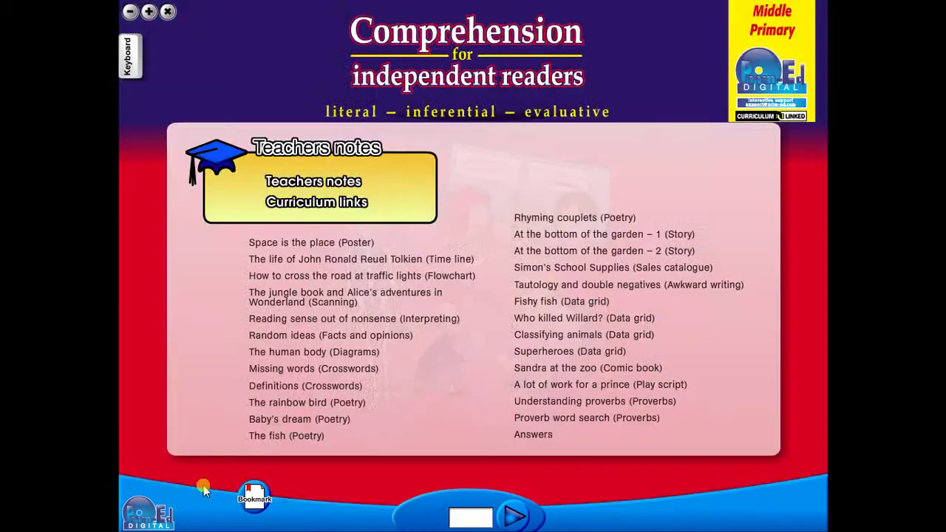
pyautogui.click(459, 517)
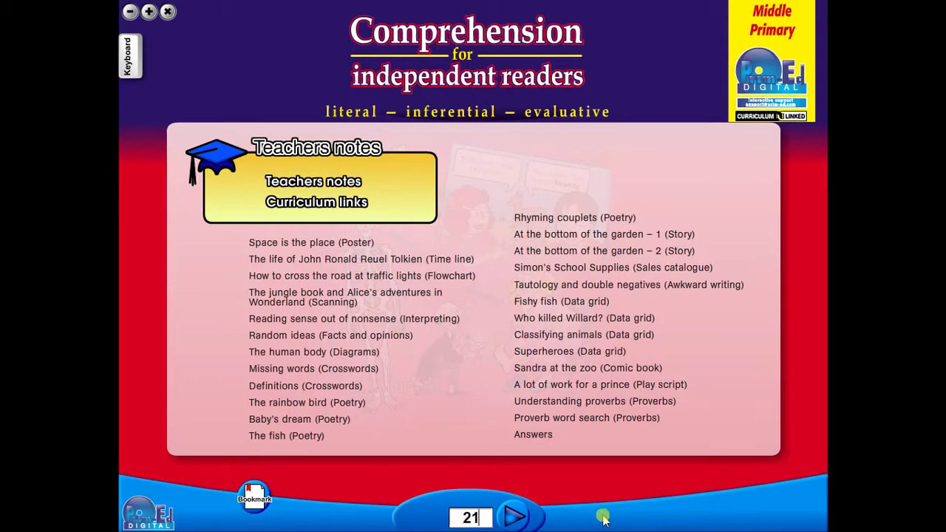
pyautogui.click(514, 516)
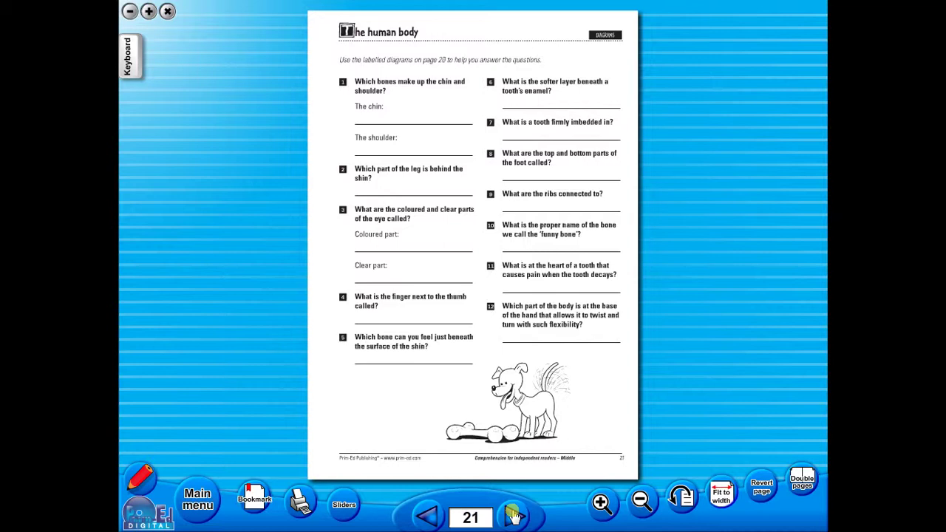
pyautogui.click(198, 503)
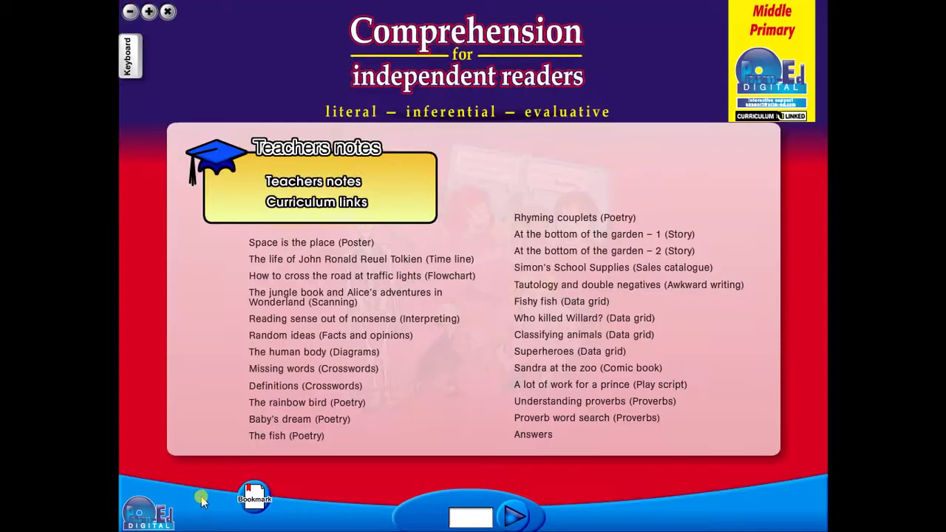
# - Open the Random ideas (Facts and opinions) worksheet, view the 16–17 spread, then return to page 17 alone
pyautogui.click(283, 337)
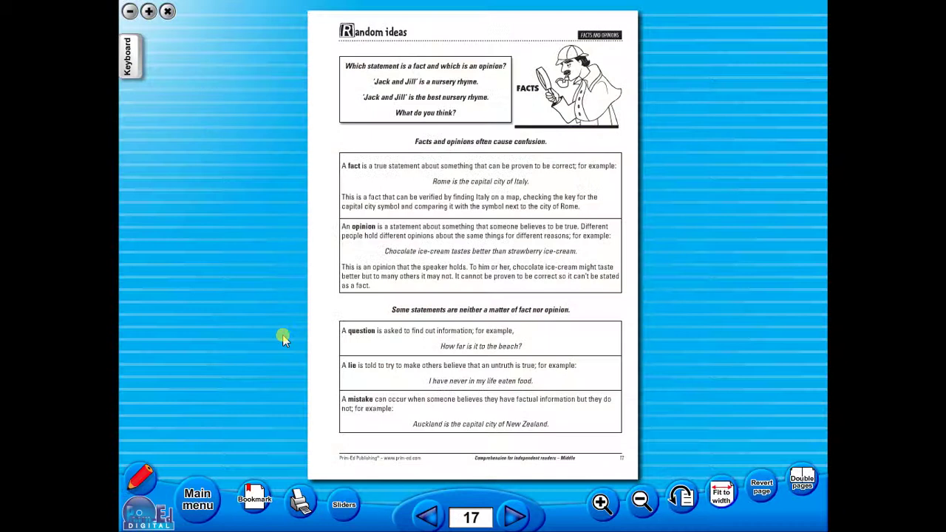
pyautogui.click(799, 476)
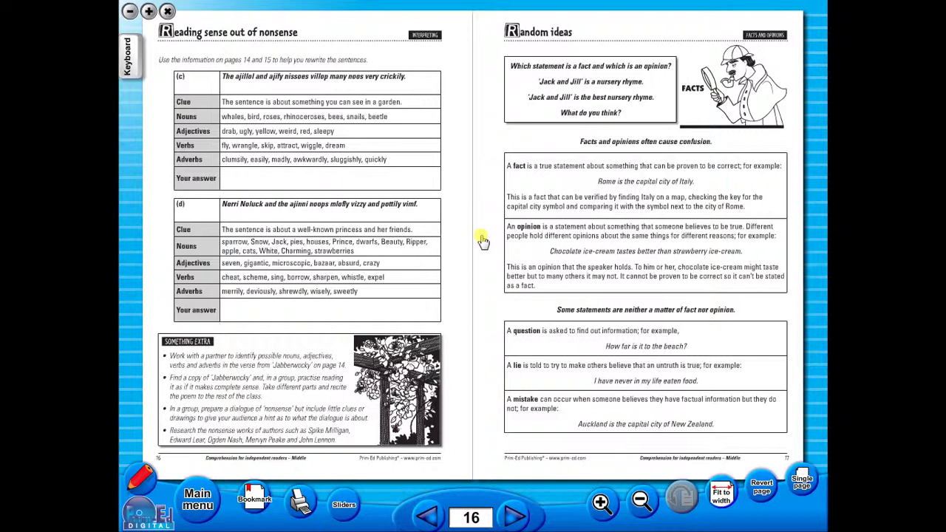
pyautogui.click(802, 482)
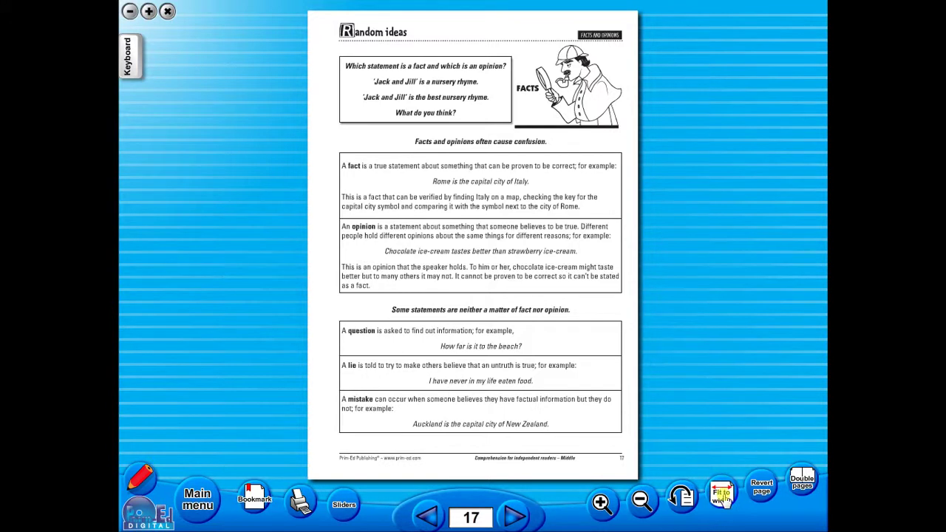
# - Fit page 17 to the window width, zoom in, then zoom back out to the whole page
pyautogui.click(722, 494)
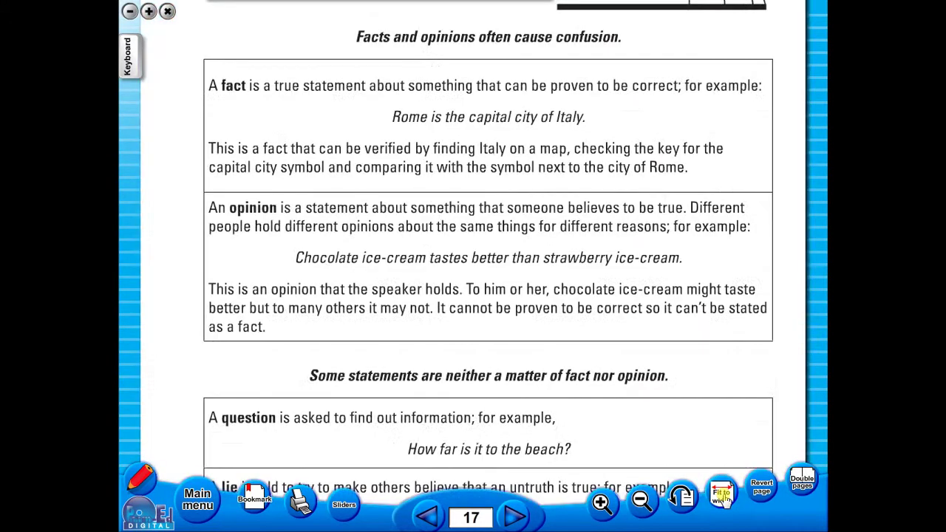
pyautogui.click(641, 505)
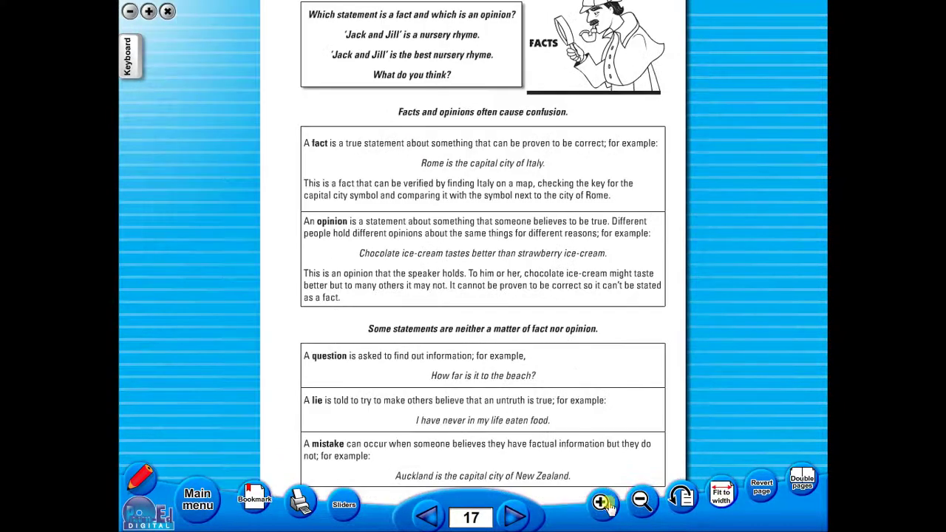
pyautogui.click(601, 502)
pyautogui.click(651, 508)
pyautogui.click(651, 508)
pyautogui.click(651, 508)
pyautogui.click(651, 508)
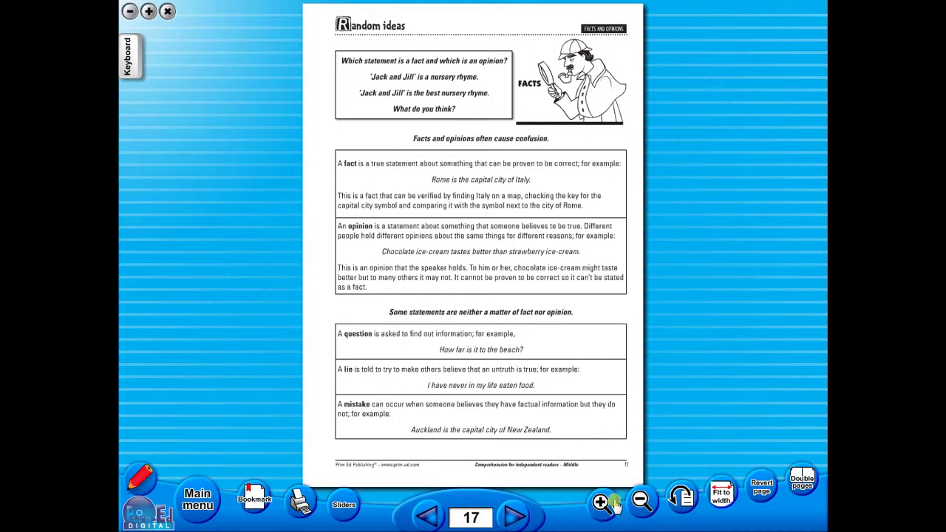
# - Rotate page 17 in quarter turns until it is upright again
pyautogui.click(677, 499)
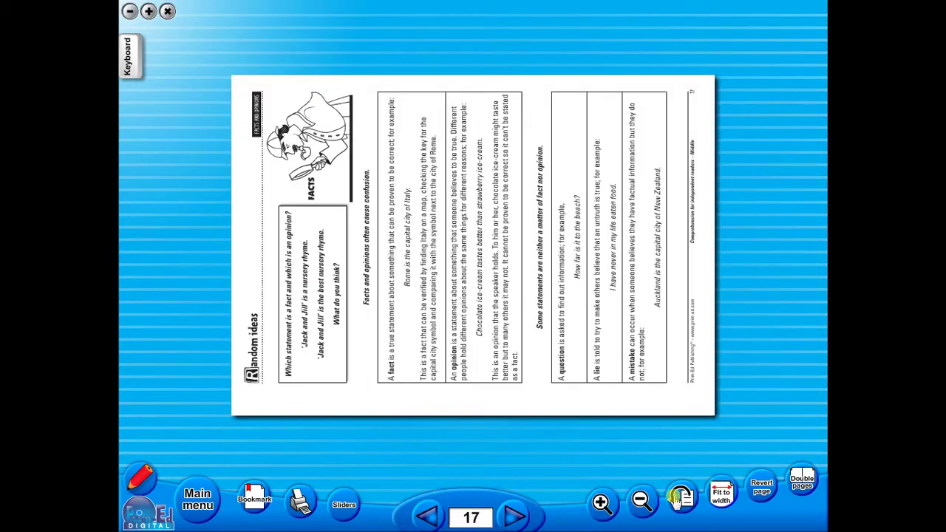
pyautogui.click(677, 499)
pyautogui.click(677, 499)
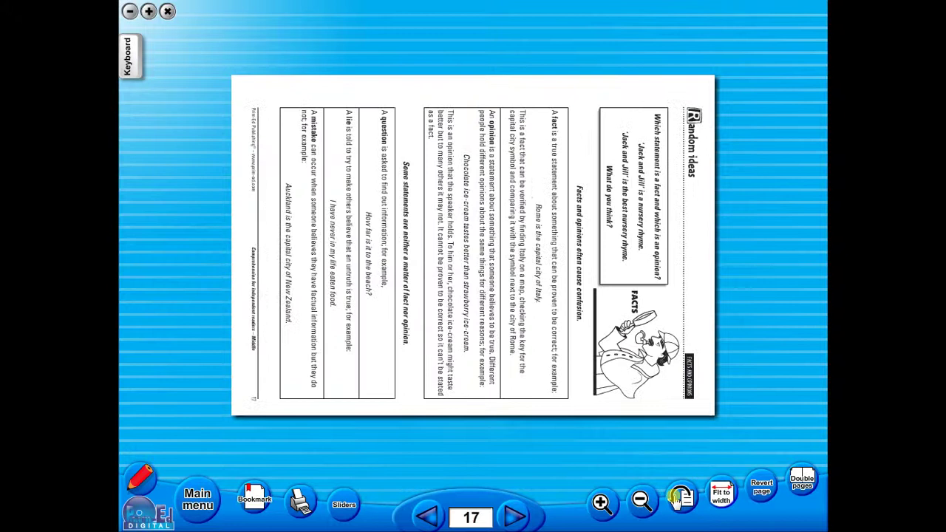
pyautogui.click(677, 499)
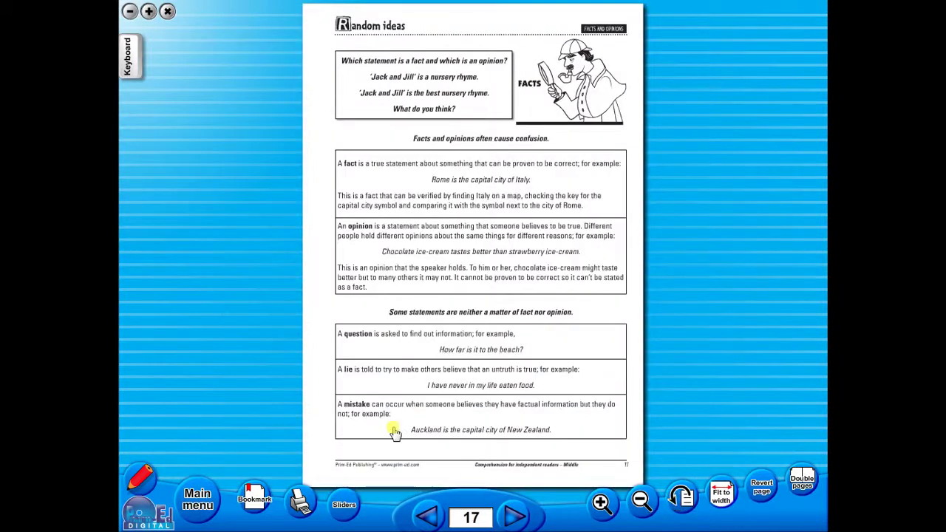
pyautogui.click(344, 504)
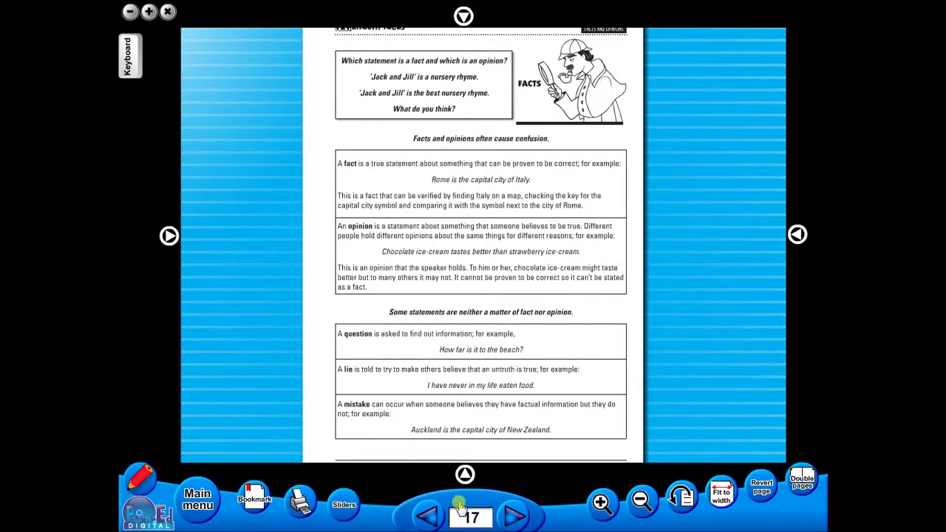
pyautogui.moveTo(464, 475); pyautogui.dragTo(448, 92)
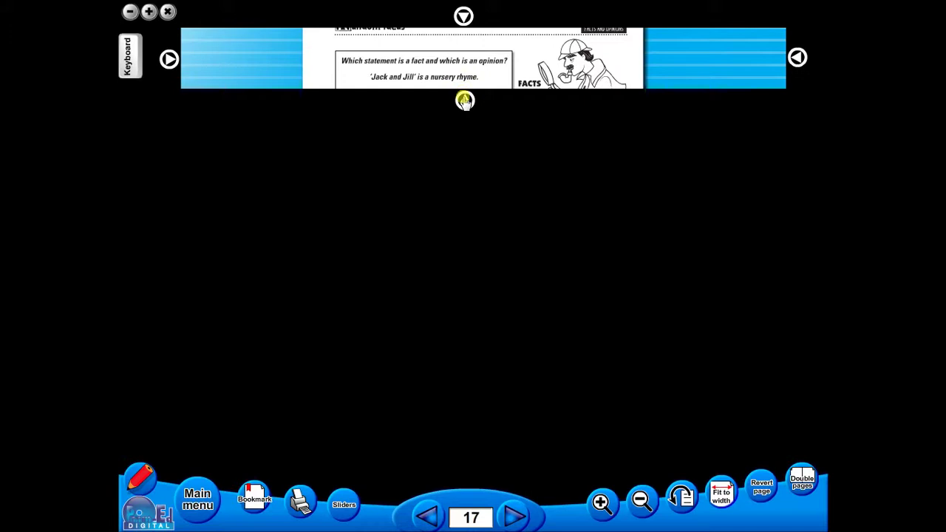
pyautogui.moveTo(464, 101); pyautogui.dragTo(465, 471)
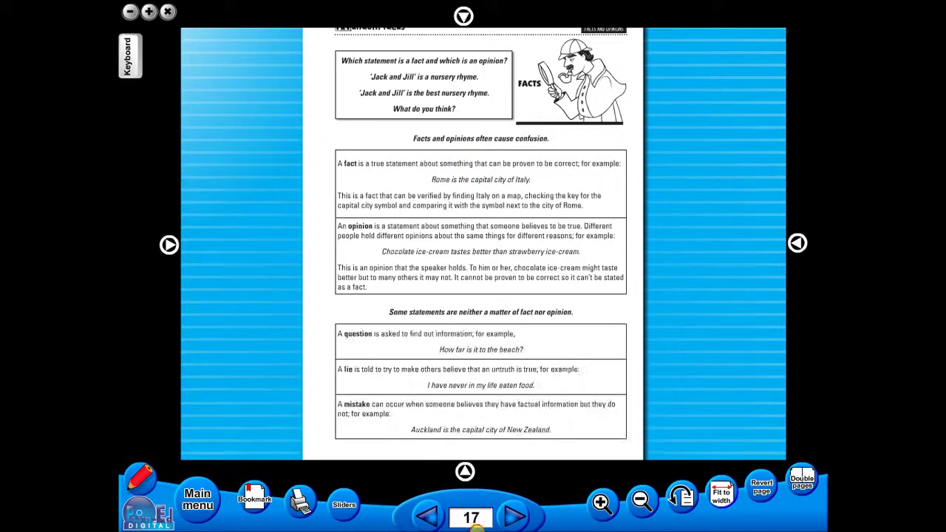
# - Open the print settings for page 17 and cancel without printing
pyautogui.click(290, 504)
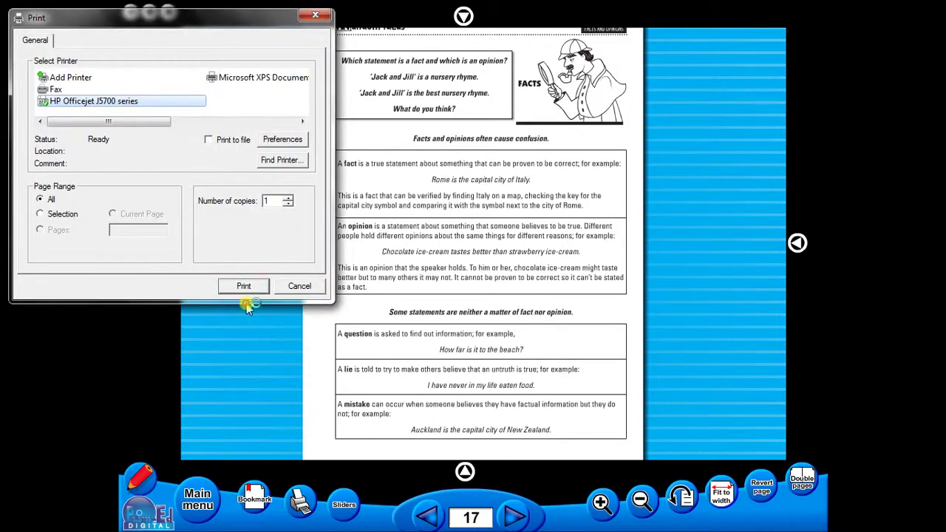
pyautogui.moveTo(249, 287); pyautogui.dragTo(296, 288)
pyautogui.click(295, 288)
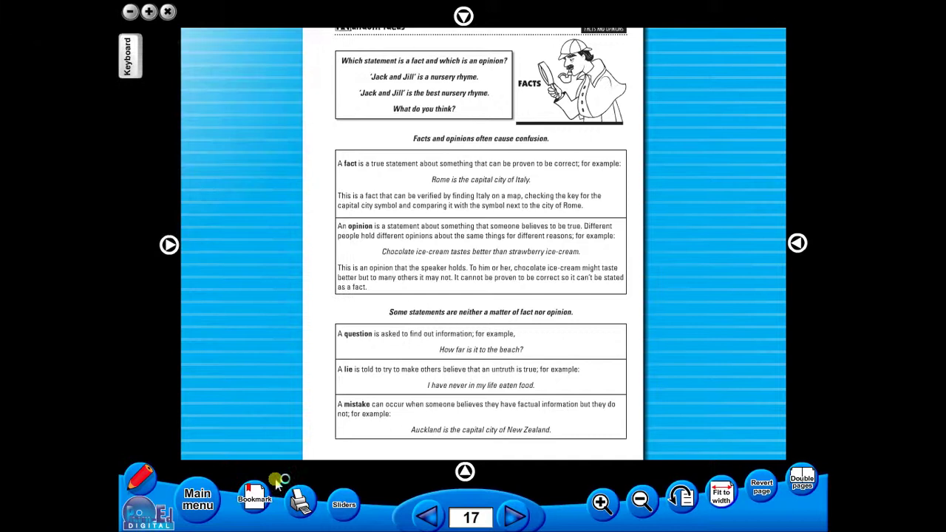
# - Add a bookmark for page 17, go to the next page, then return using the bookmark
pyautogui.click(258, 496)
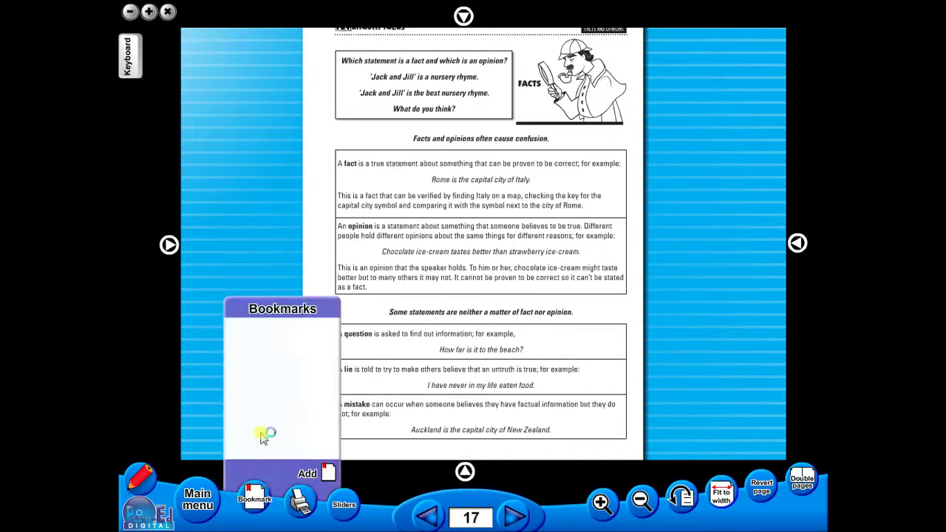
pyautogui.click(307, 473)
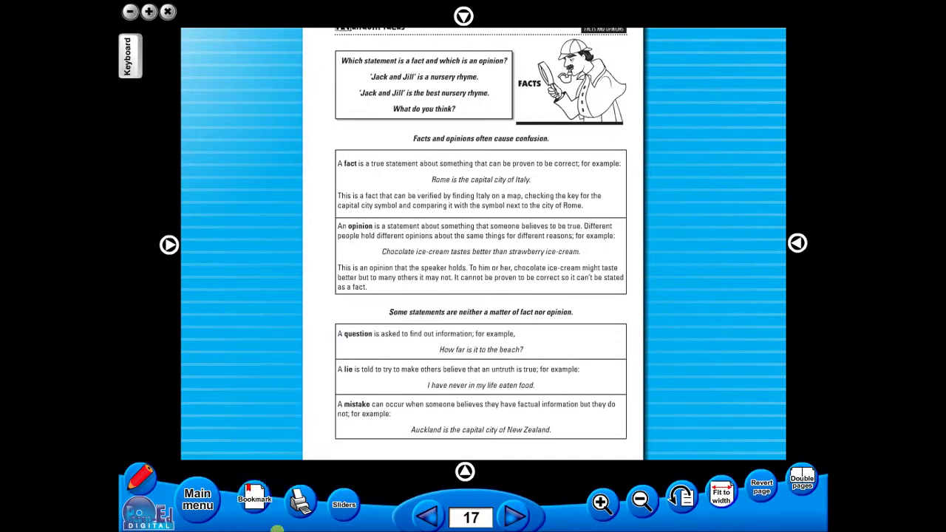
pyautogui.click(503, 519)
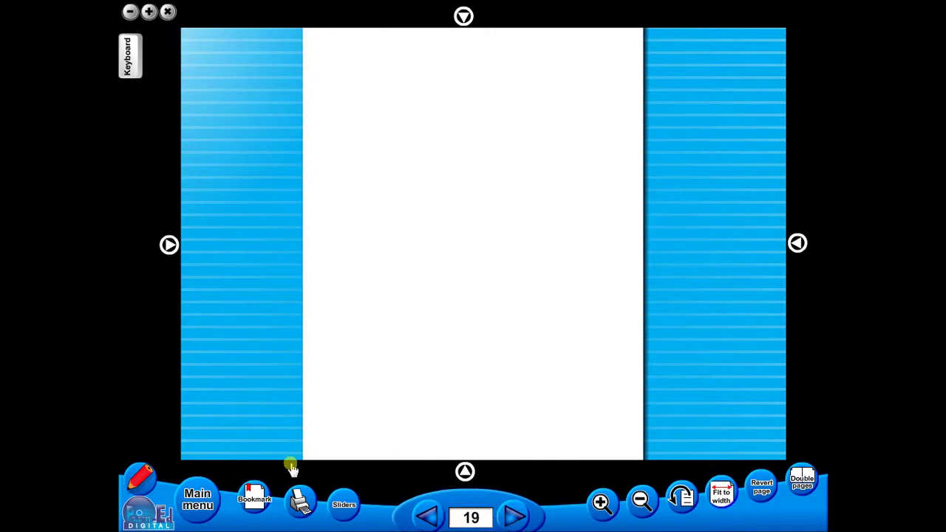
pyautogui.click(254, 500)
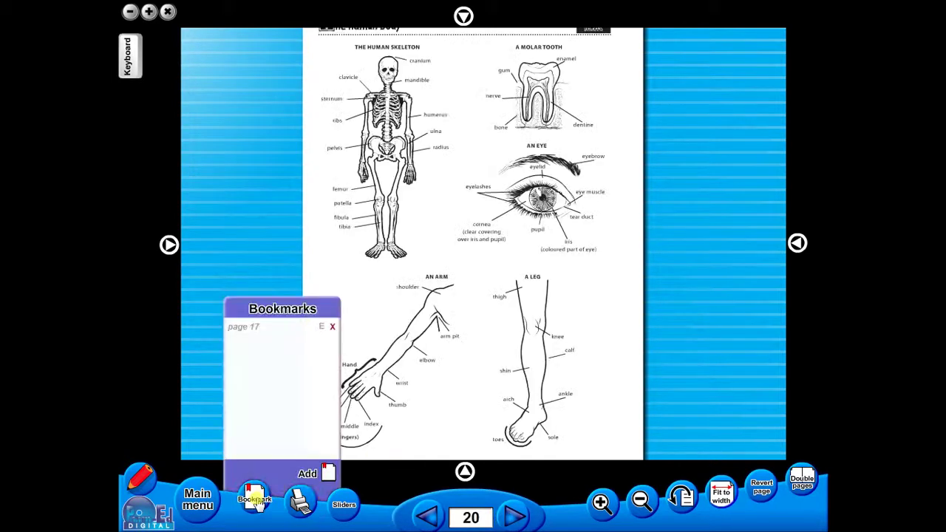
pyautogui.click(246, 328)
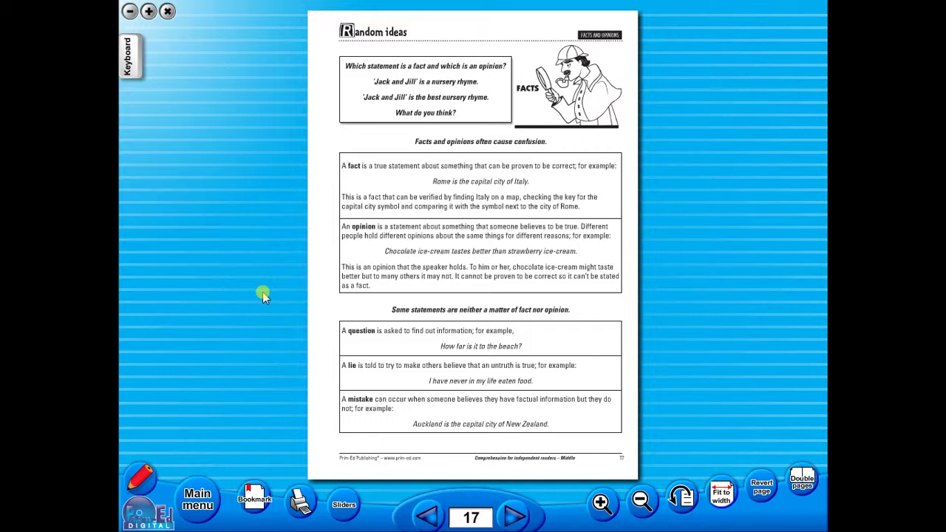
# - Choose the highlighter from the annotation tools, look over the shapes and line widths, and pick red
pyautogui.click(141, 482)
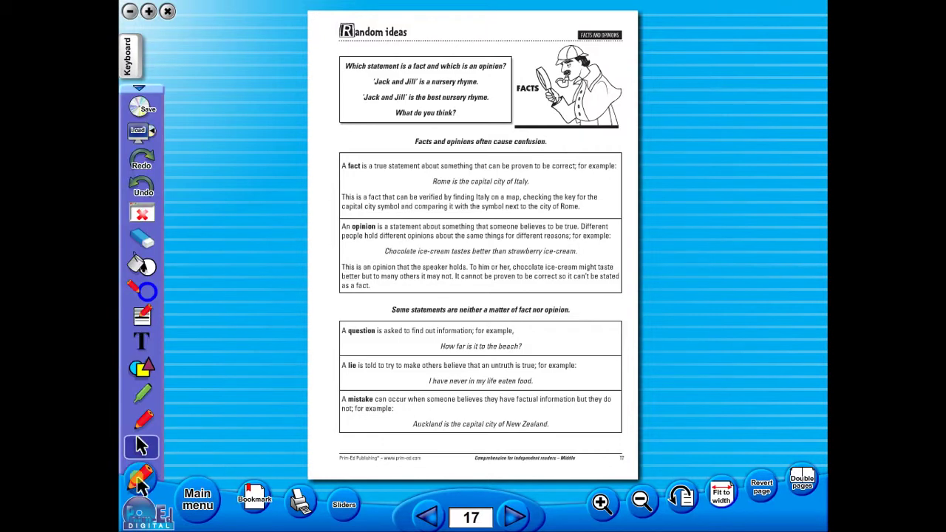
pyautogui.click(142, 419)
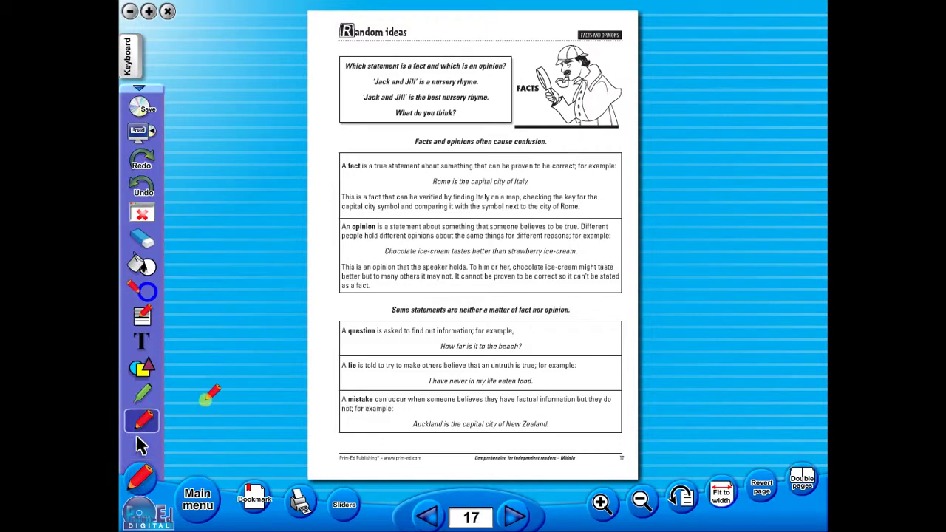
pyautogui.click(143, 394)
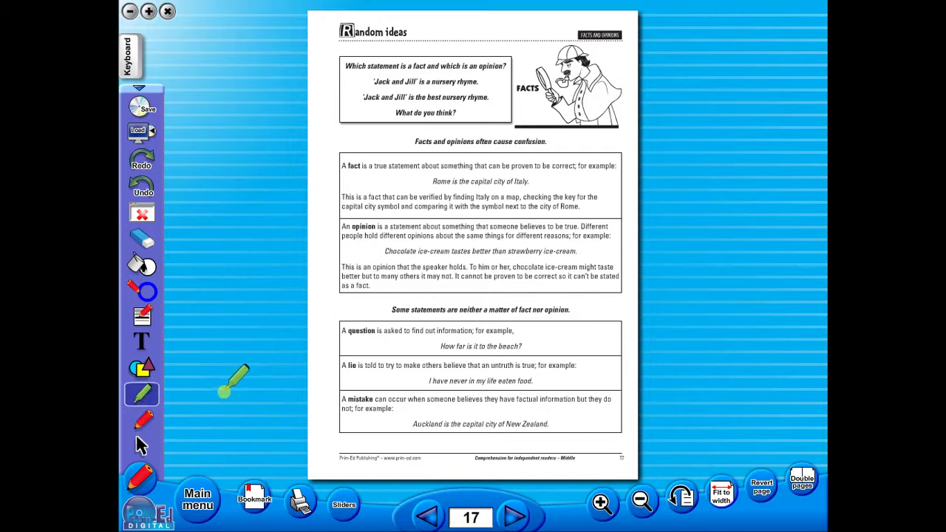
pyautogui.click(143, 370)
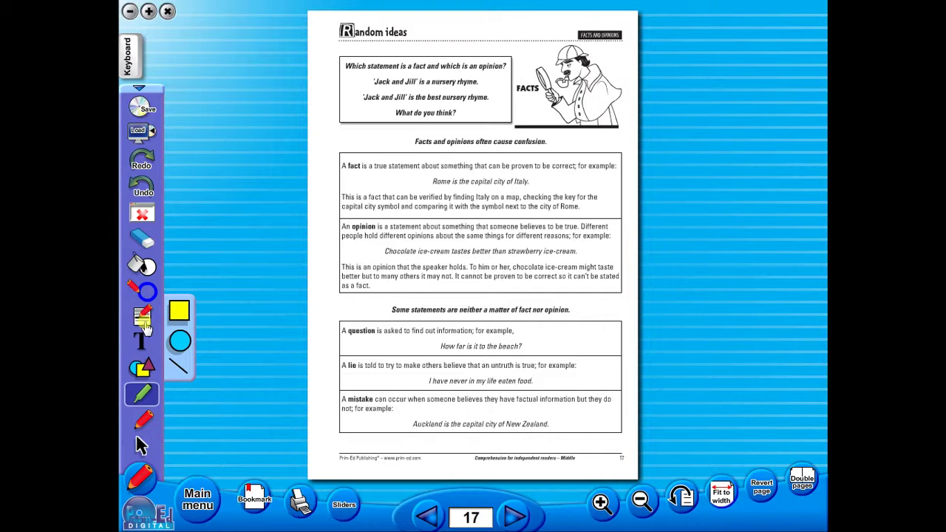
pyautogui.click(143, 320)
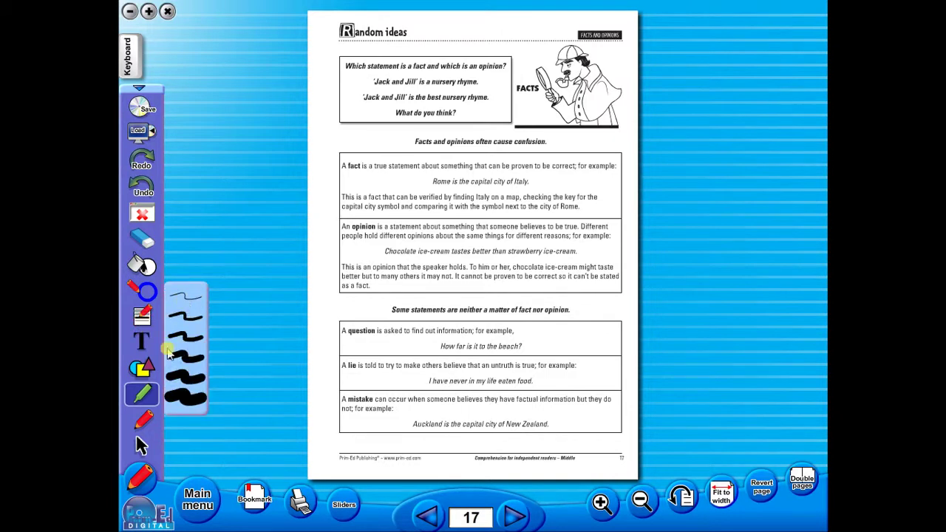
pyautogui.click(144, 293)
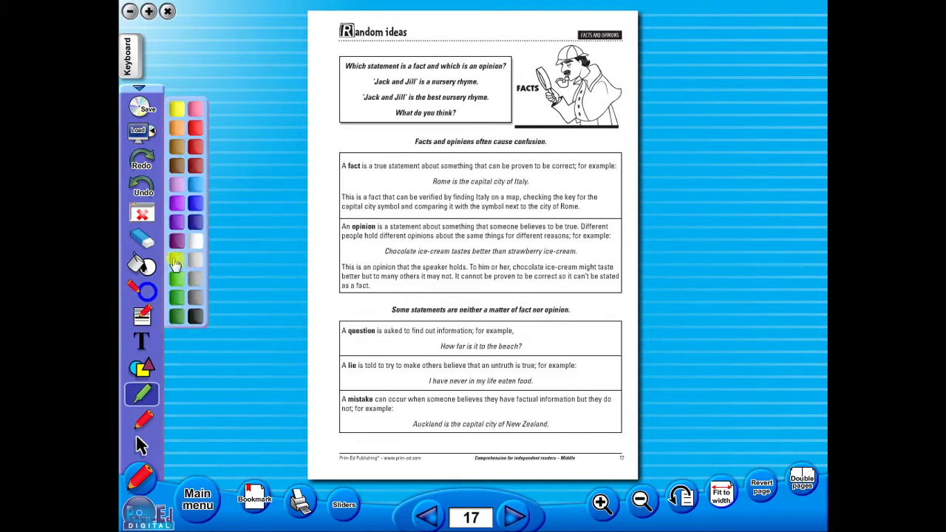
pyautogui.click(195, 148)
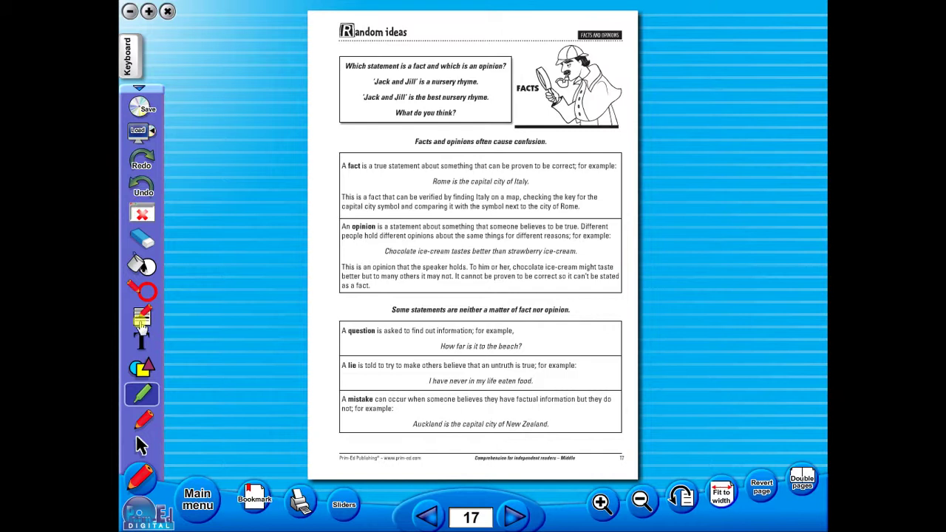
# - Highlight 'a fact and which is an opinion?' in red, then pencil-underline the confusion heading and 'fact is a true statement'
pyautogui.click(145, 397)
pyautogui.moveTo(411, 67); pyautogui.dragTo(505, 67)
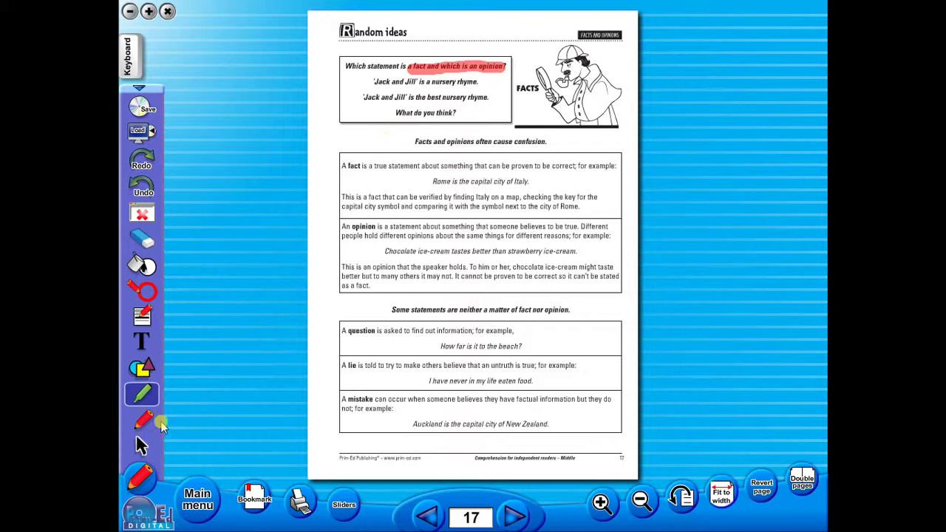
pyautogui.click(143, 420)
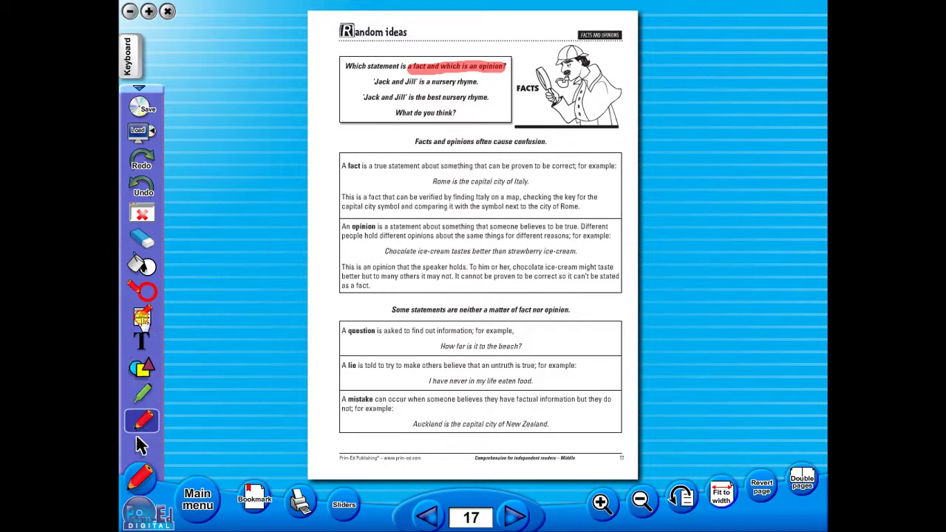
pyautogui.click(142, 318)
pyautogui.click(187, 292)
pyautogui.moveTo(415, 146); pyautogui.dragTo(550, 147)
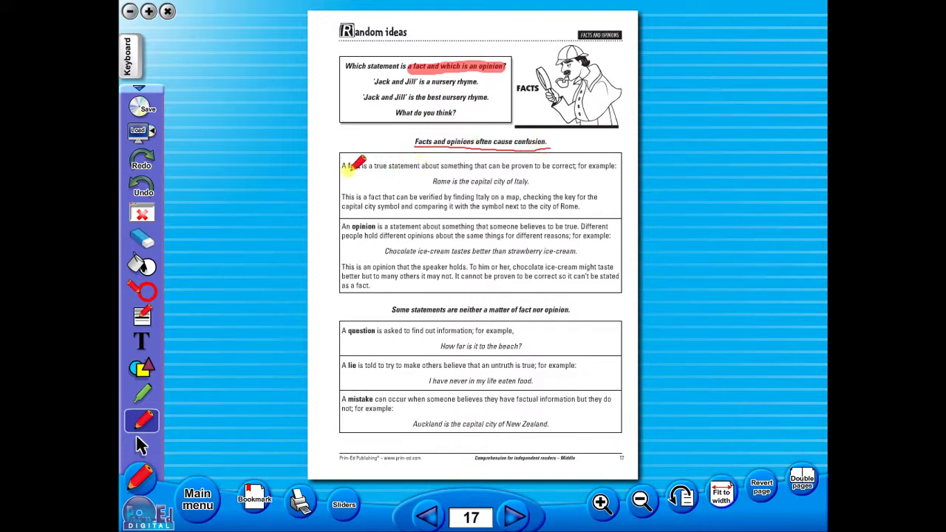
pyautogui.moveTo(350, 170); pyautogui.dragTo(421, 169)
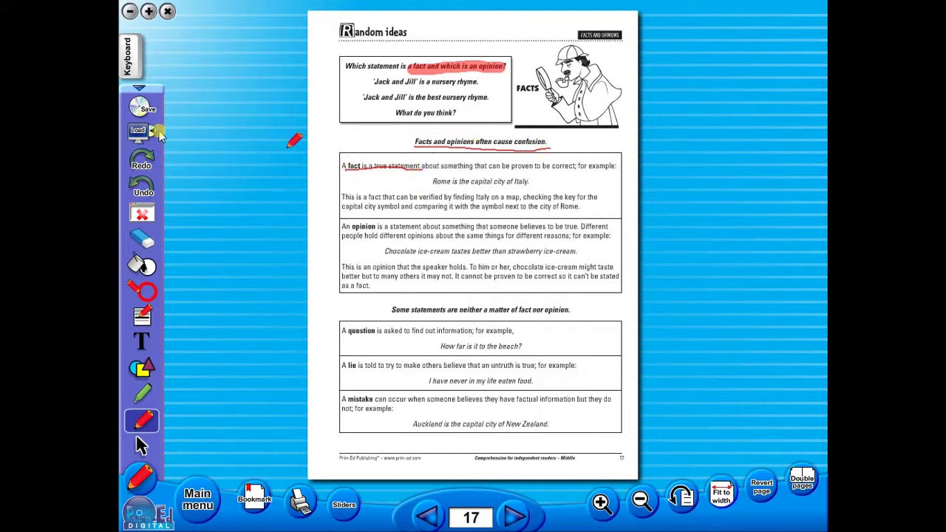
# - Undo and redo the last underline, then erase the 'fact is a true statement' underline and the red highlight
pyautogui.click(140, 186)
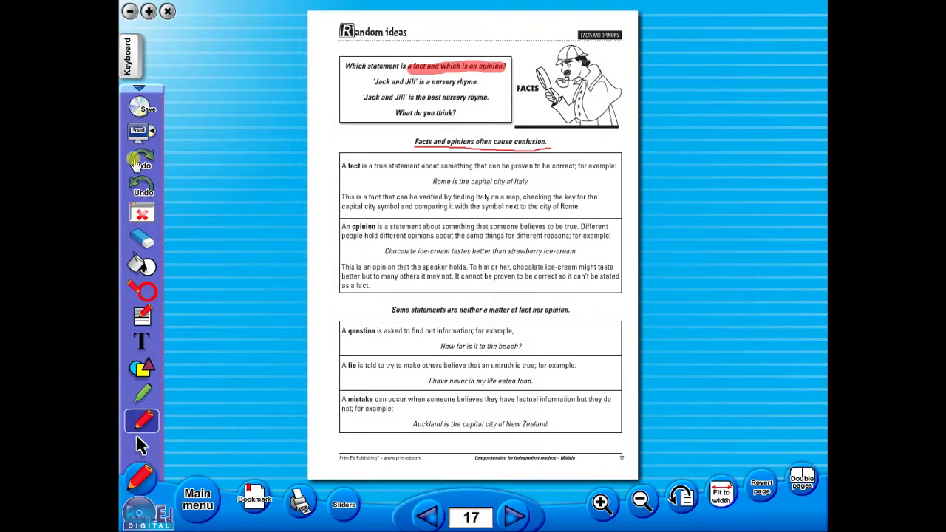
pyautogui.click(140, 159)
pyautogui.click(142, 236)
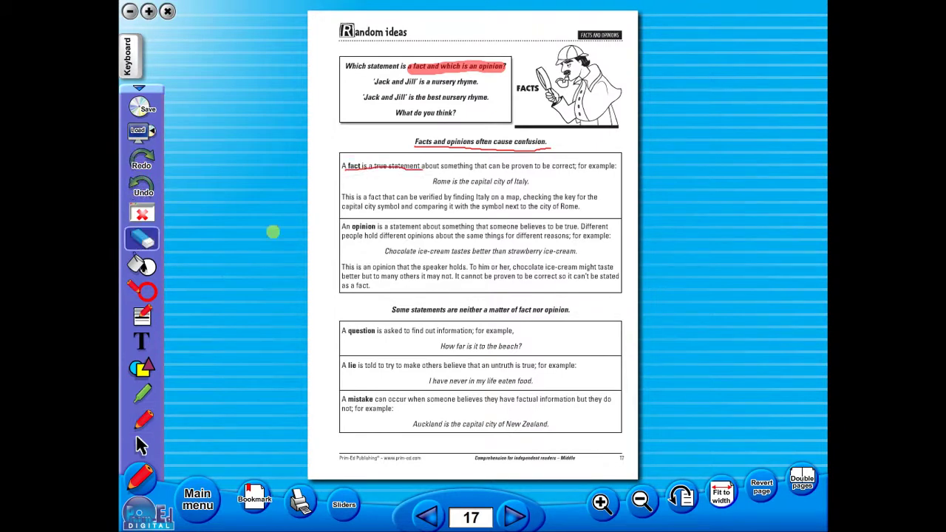
pyautogui.click(369, 169)
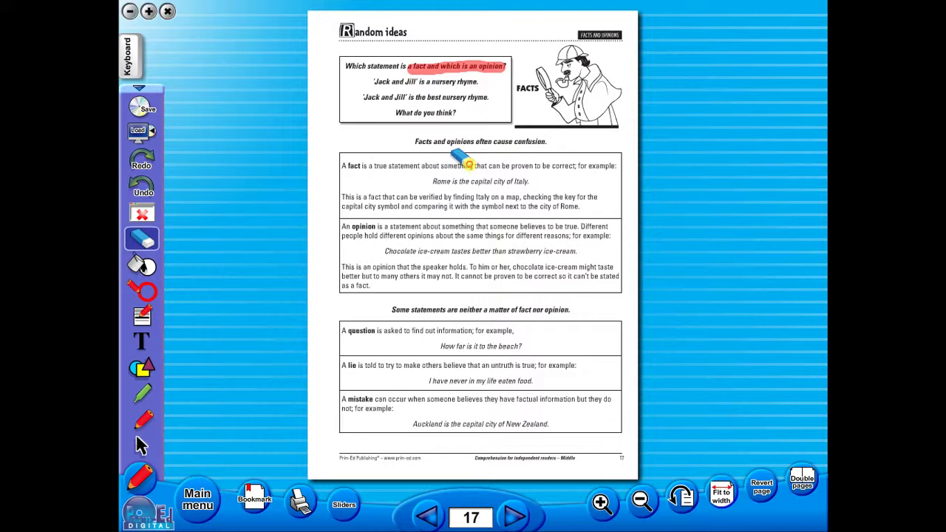
pyautogui.click(443, 87)
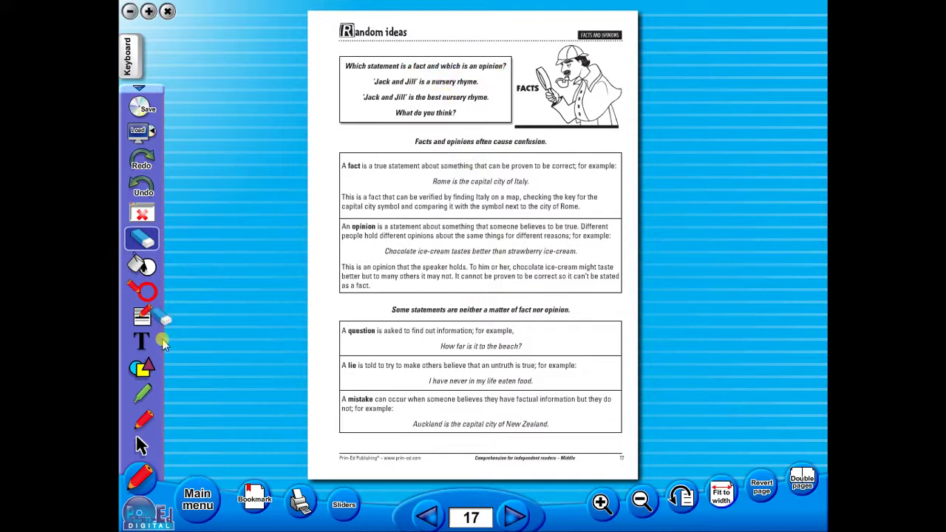
pyautogui.click(141, 340)
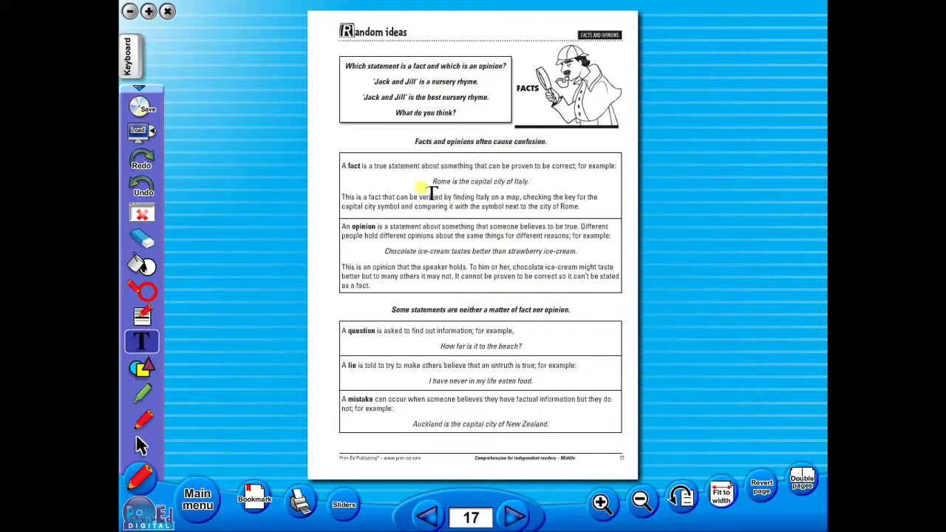
# - Draw a text box in the left margin beside the Random ideas question box
pyautogui.click(347, 136)
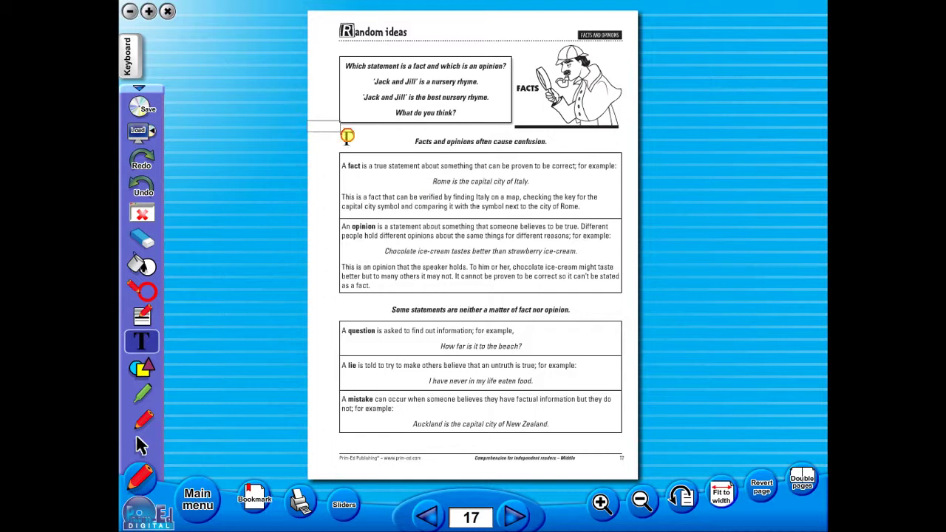
pyautogui.moveTo(347, 135); pyautogui.dragTo(410, 148)
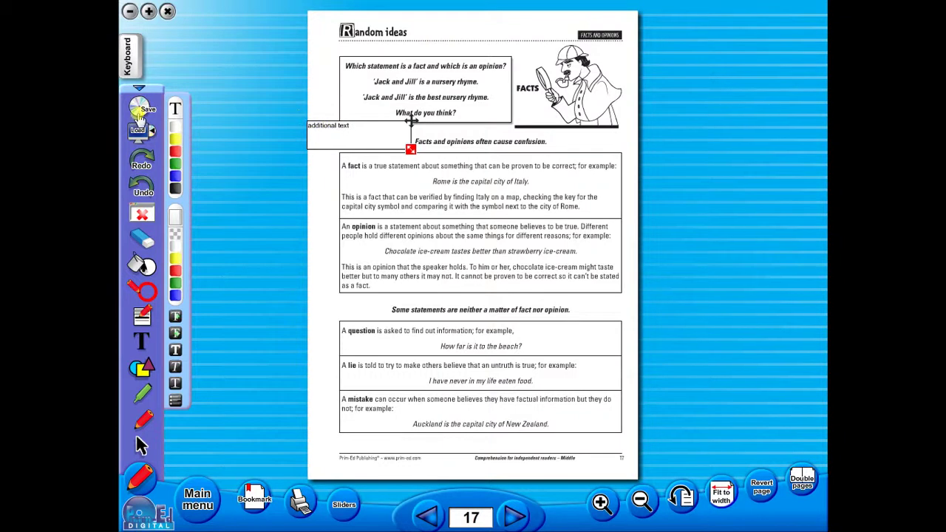
# - Name the save 'worksheet' and close the save dialog, then show and hide the on-screen keyboard
pyautogui.click(140, 107)
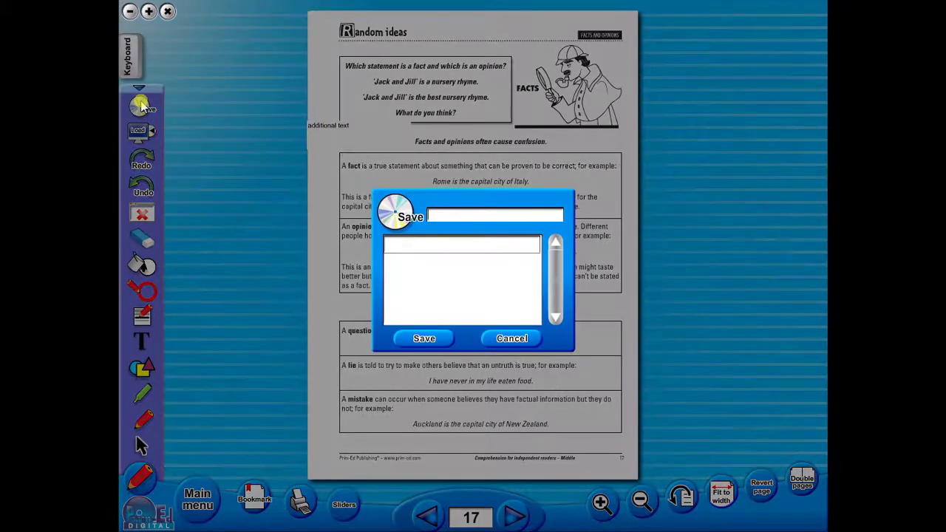
pyautogui.write('worksheet')
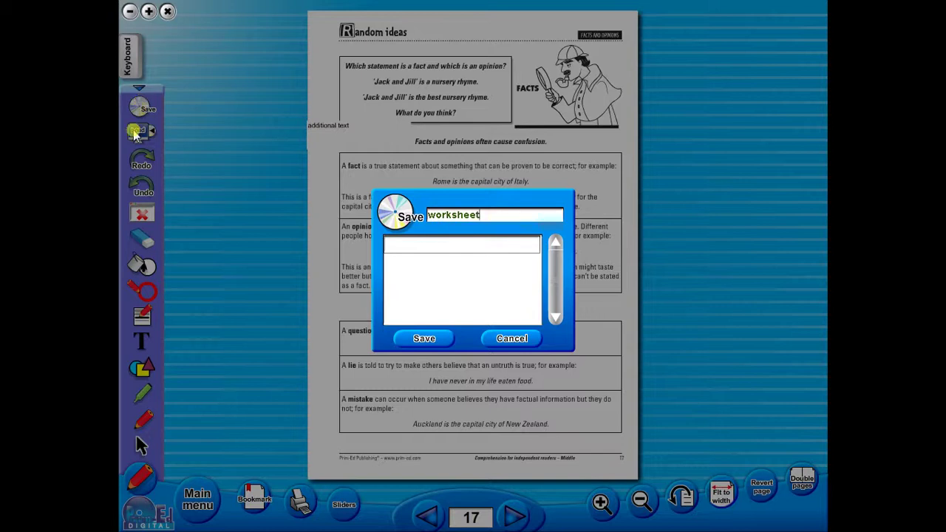
pyautogui.click(489, 340)
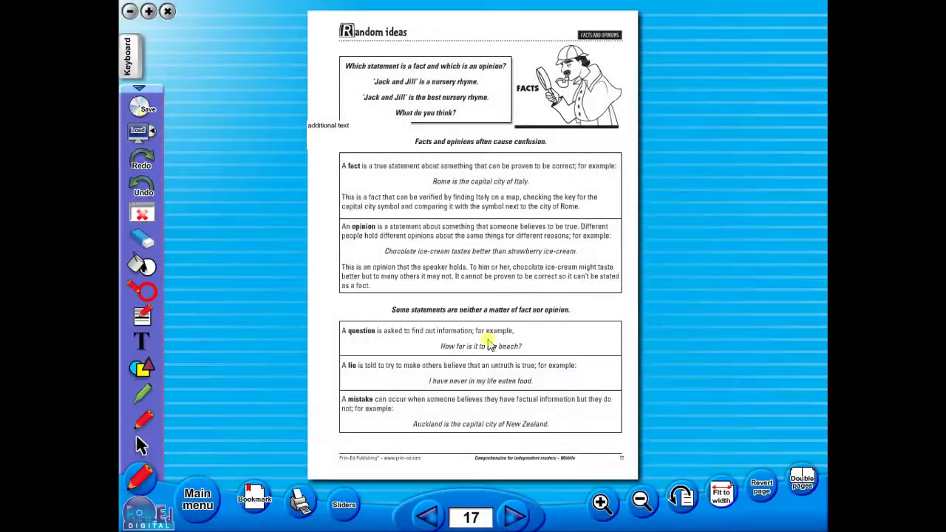
pyautogui.click(134, 62)
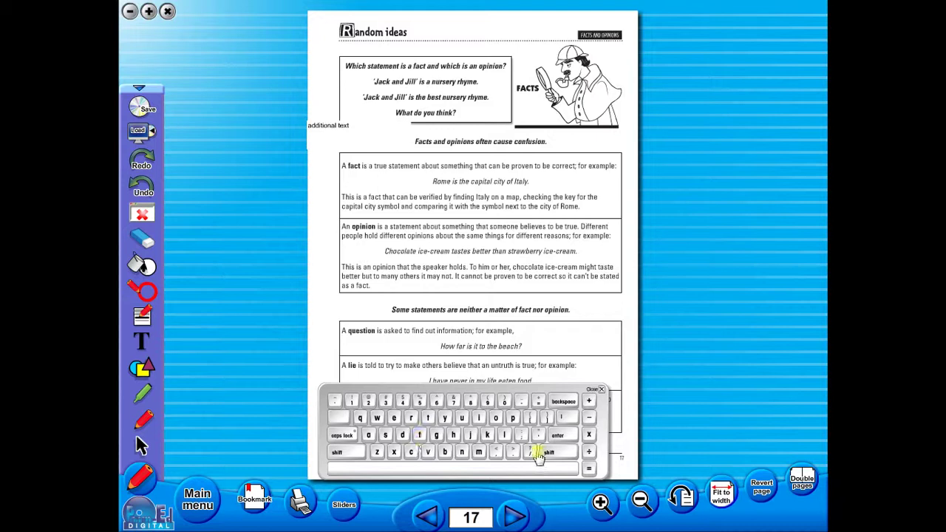
pyautogui.click(601, 389)
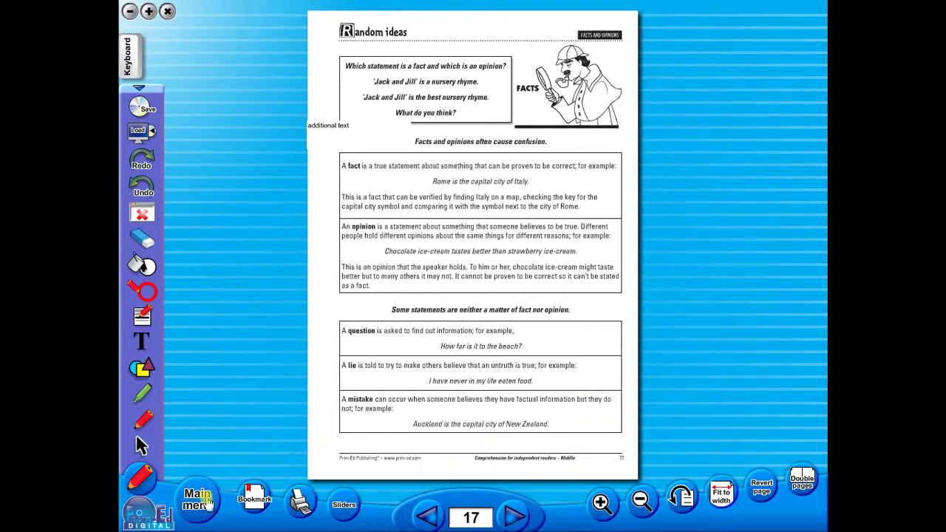
# - From the main menu, open the Teachers notes and view them beside Curriculum links as pages iv–v
pyautogui.click(207, 501)
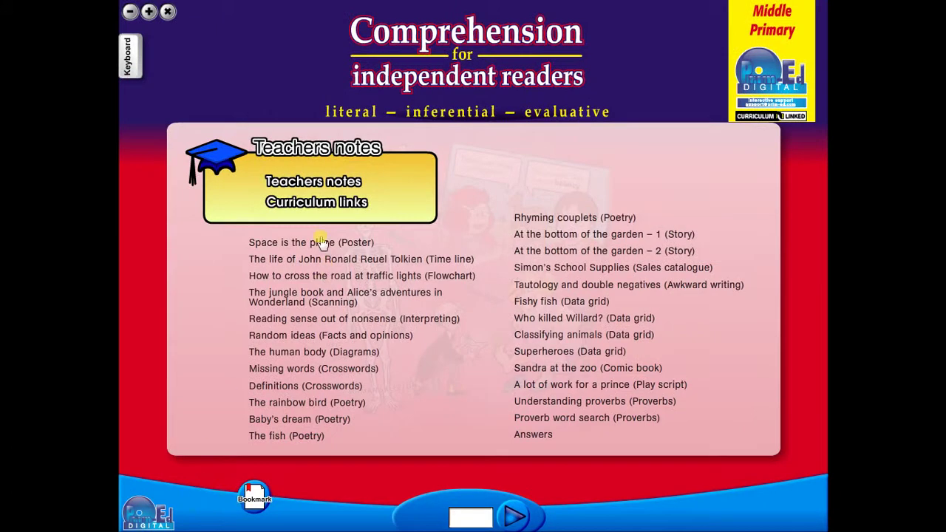
pyautogui.click(314, 182)
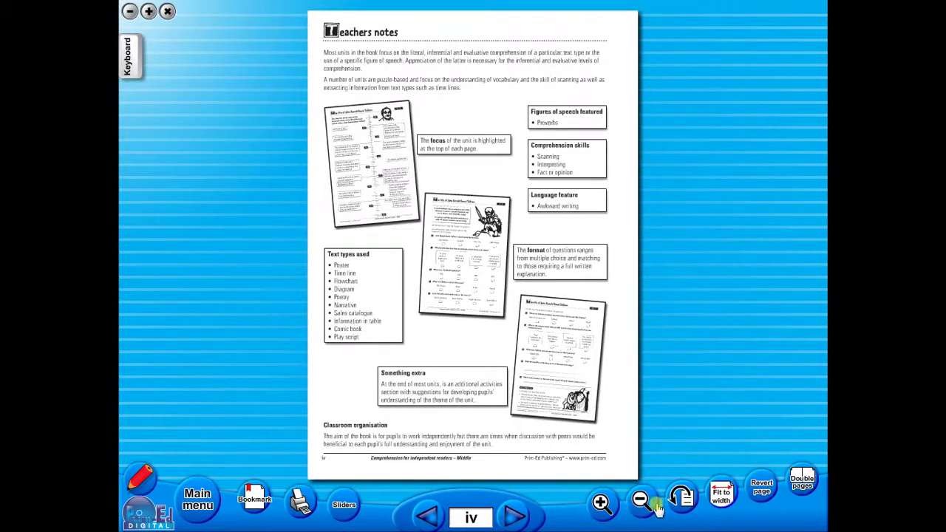
pyautogui.click(801, 485)
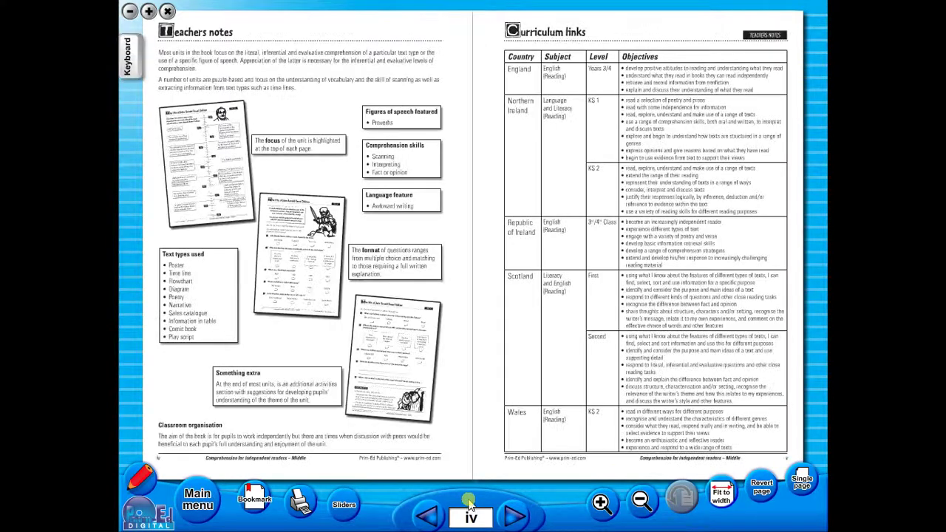
# - Page forward to the Tolkien time line spread, then back to the Copyright Notice and Foreword pages ii–iii
pyautogui.click(519, 517)
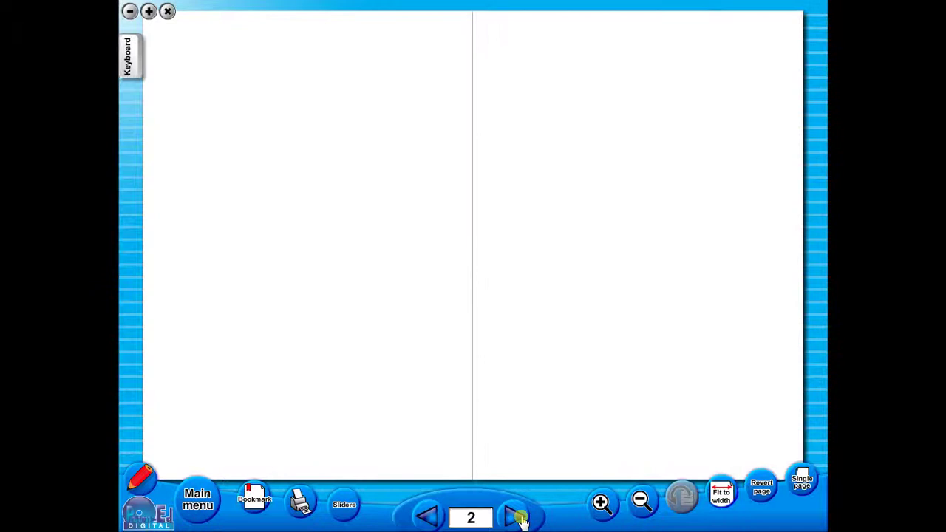
pyautogui.click(519, 519)
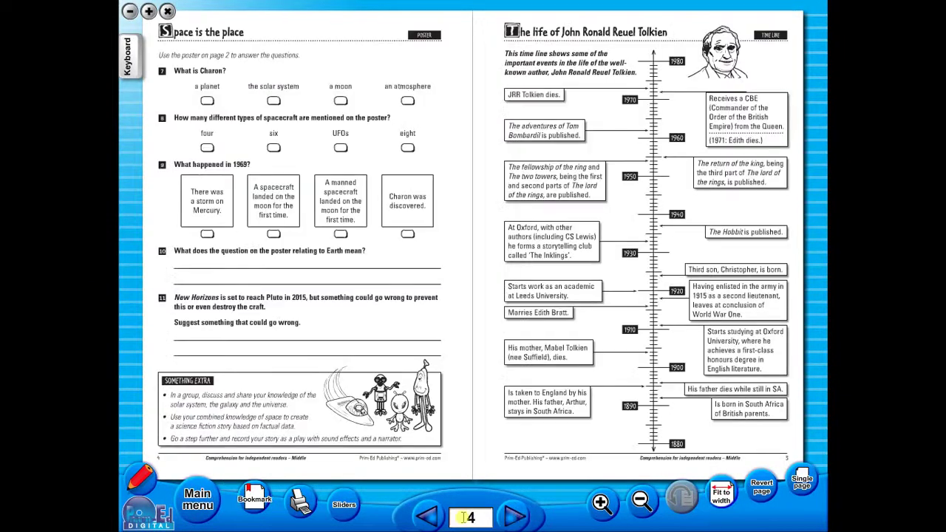
pyautogui.click(424, 516)
pyautogui.click(426, 514)
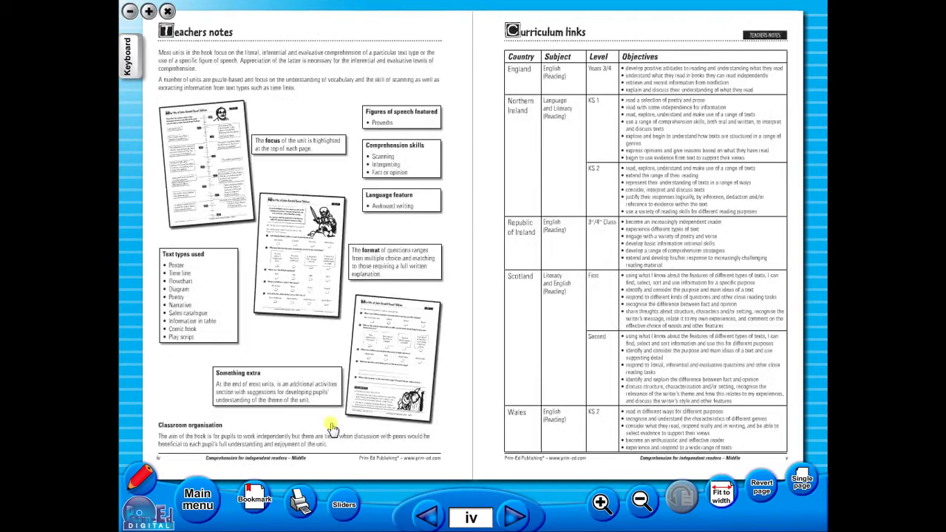
# - Go back to the main menu listing the Teachers notes and the Comprehension for independent readers activities
pyautogui.click(198, 497)
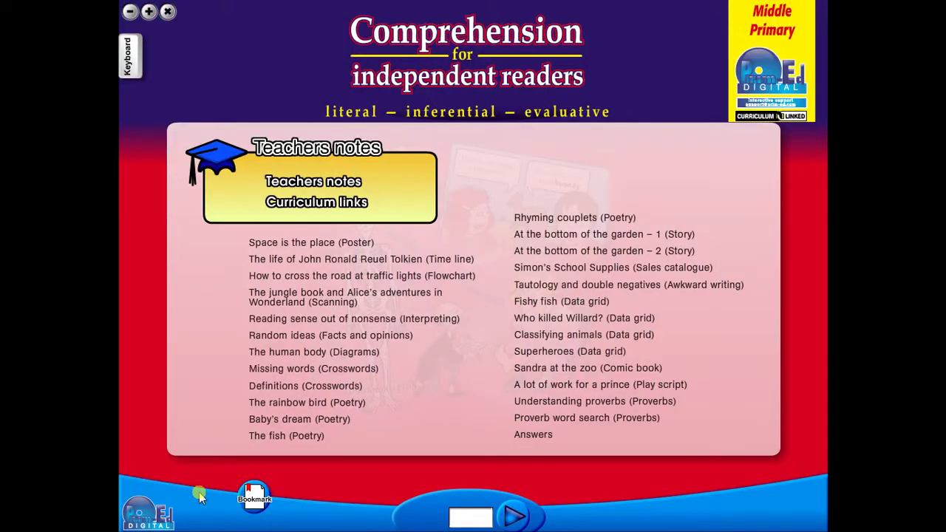